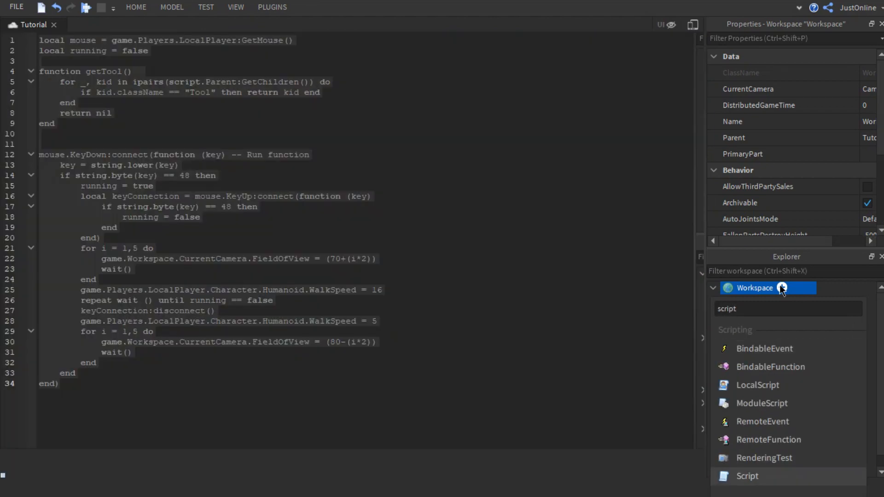
Insert a Script into Workspace and fill it with PlayerAdded code that assigns the climb, fall, idle, jump, run, swim and walk animation IDs
key(Return)
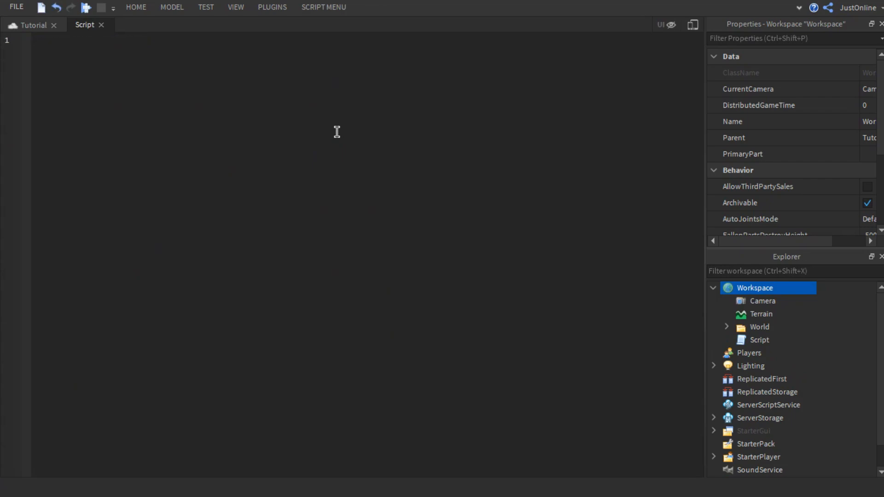
text(game.)
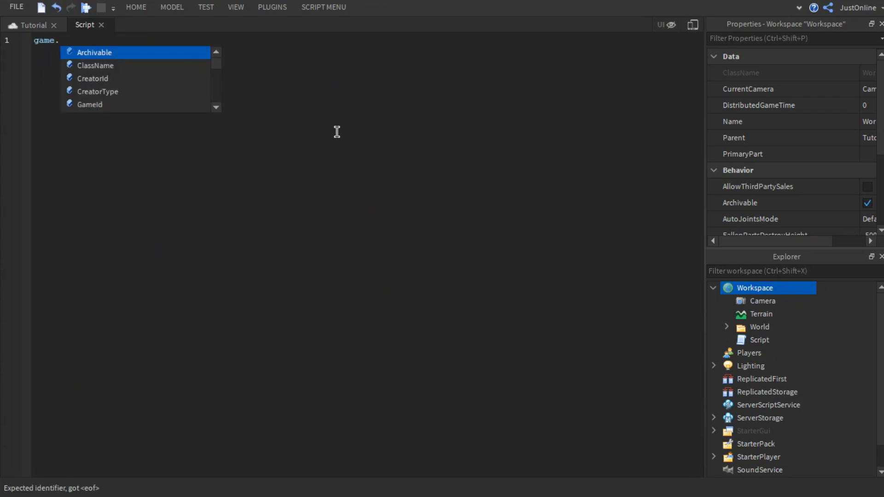
text(Players.PlayerAdded:connect(function(player)
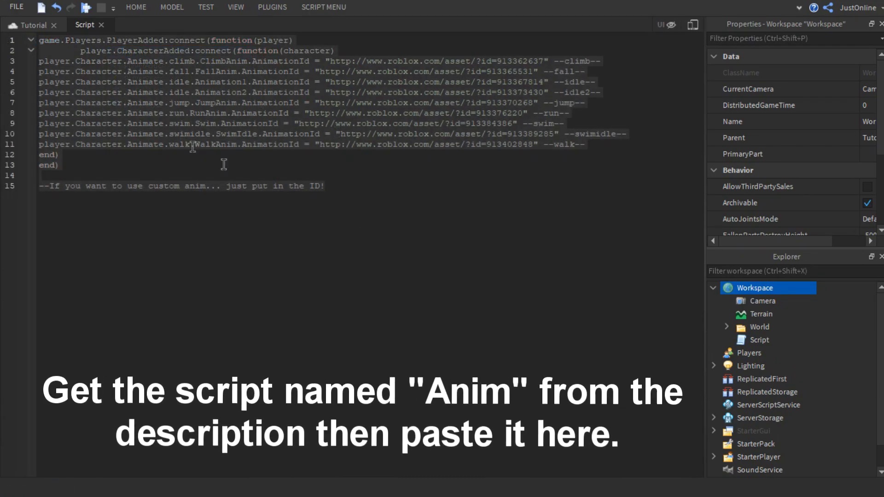
click(290, 201)
drag(229, 146, 39, 40)
click(284, 225)
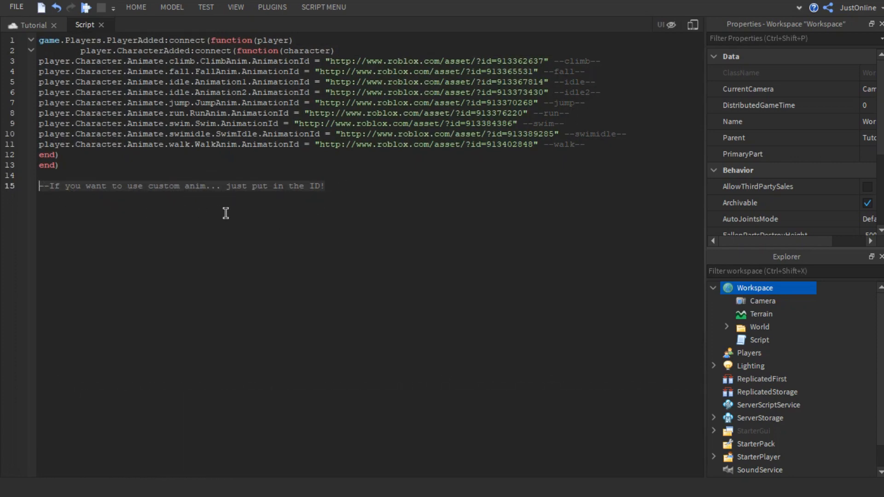
drag(566, 115, 587, 65)
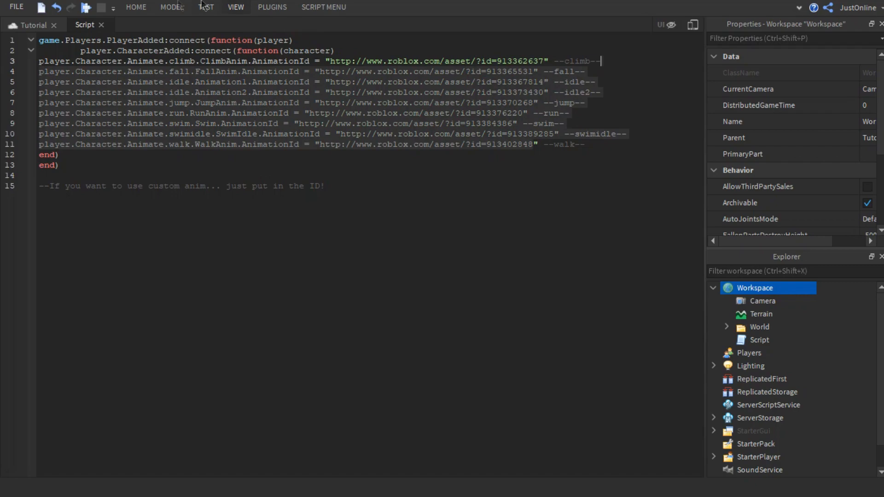
click(101, 25)
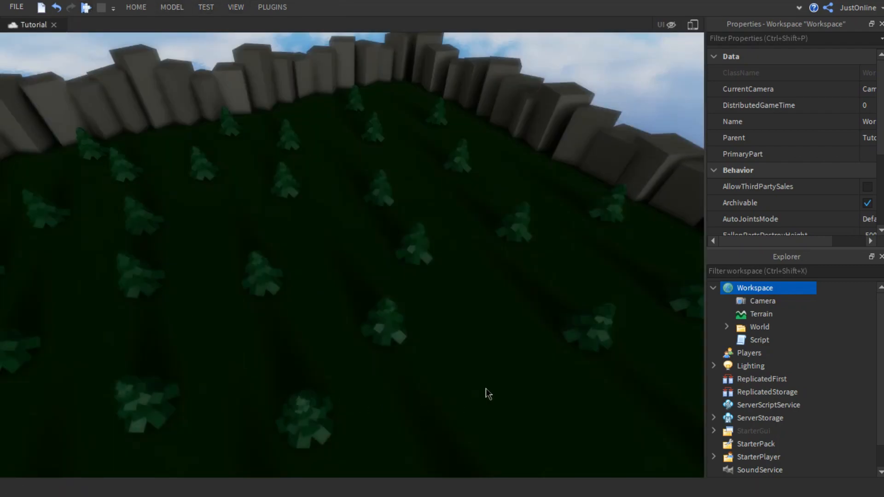
click(581, 419)
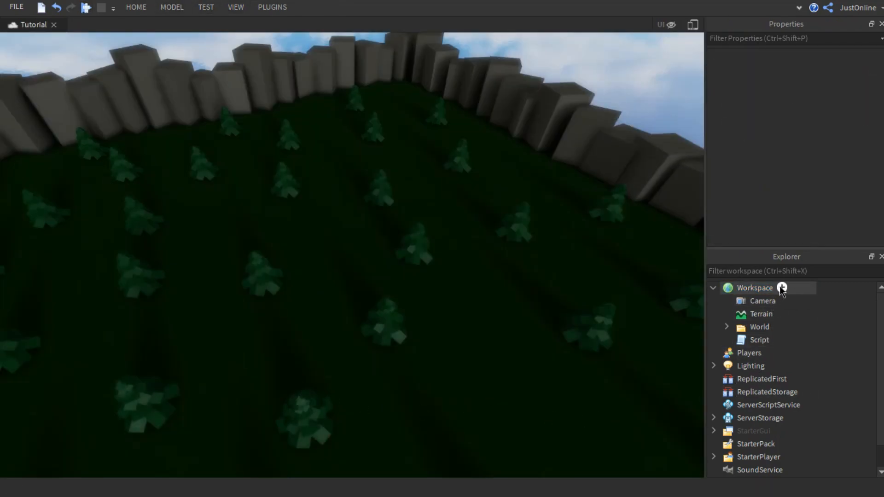
Insert a second Script into Workspace
click(781, 287)
text(sc)
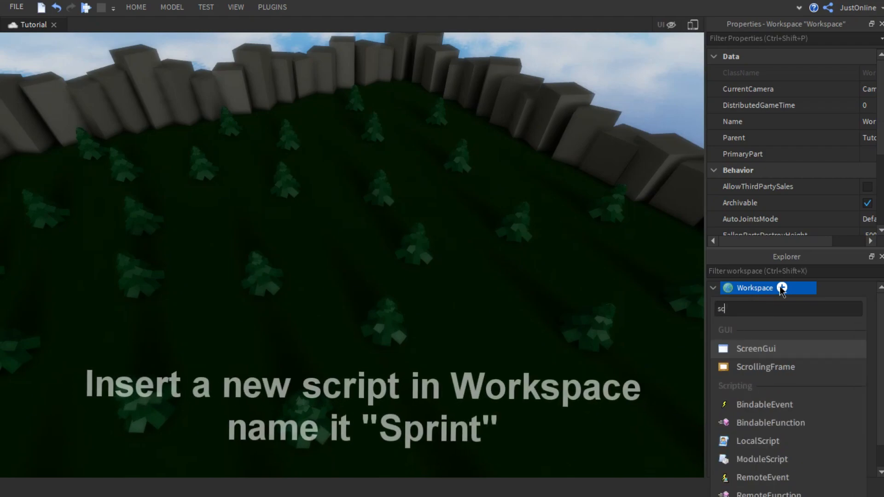
text(ript)
key(Return)
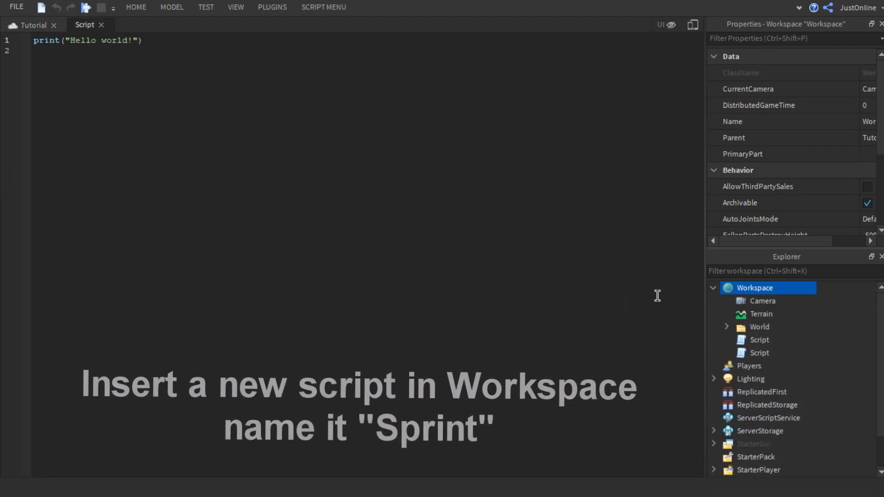
Replace the new script's default code with an onPlayerEntered function that clones SprintScript into each player's character, and close the script
click(413, 284)
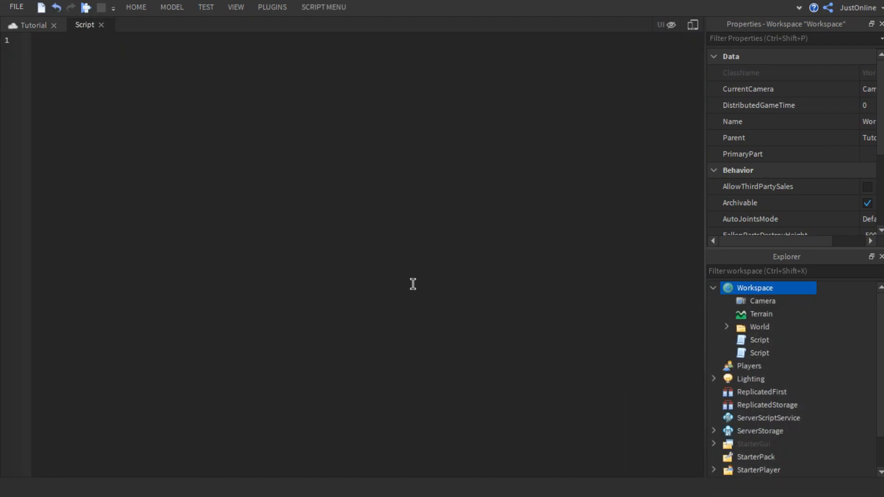
text(func)
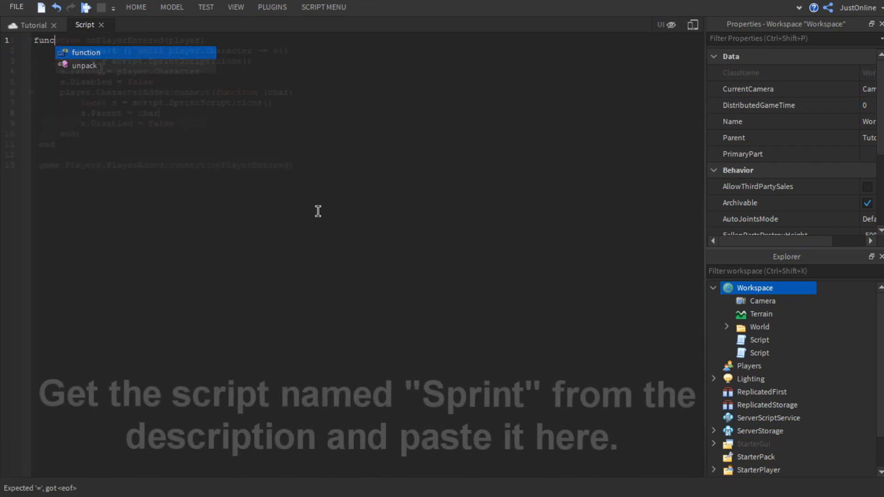
key(ctrl+a)
text(function onPlayerEntered(player) 	repeat wait () until player.Character ~= nil 	local s = script.SprintScript:clone() 	s.Parent = player.Character 	s.Disabled = false 	player.CharacterAdded:connect(function (char) 		local s = script.SprintScript:clone() 		s.Parent = char 		s.Disabled = false 	end) end  game.Players.PlayerAdded:connect(onPlayerEntered))
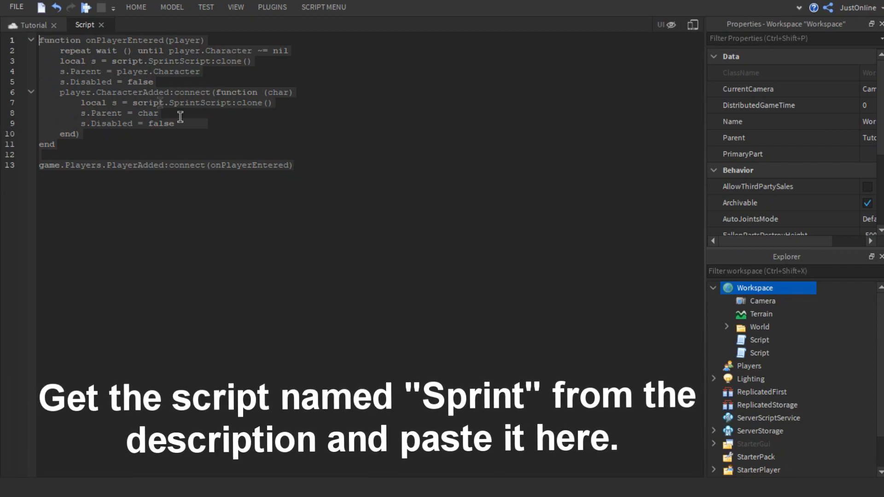
click(287, 172)
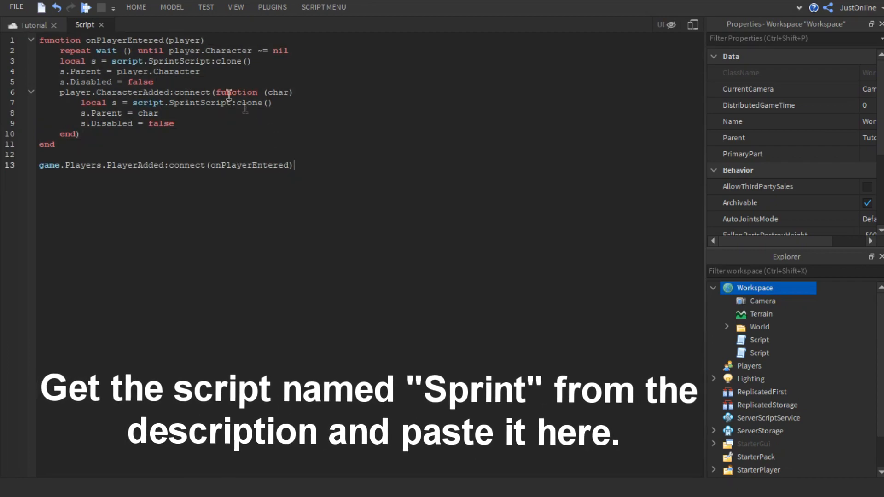
click(101, 25)
Rename the animation ID script as Animations and the onPlayerEntered script as Sprint
click(764, 339)
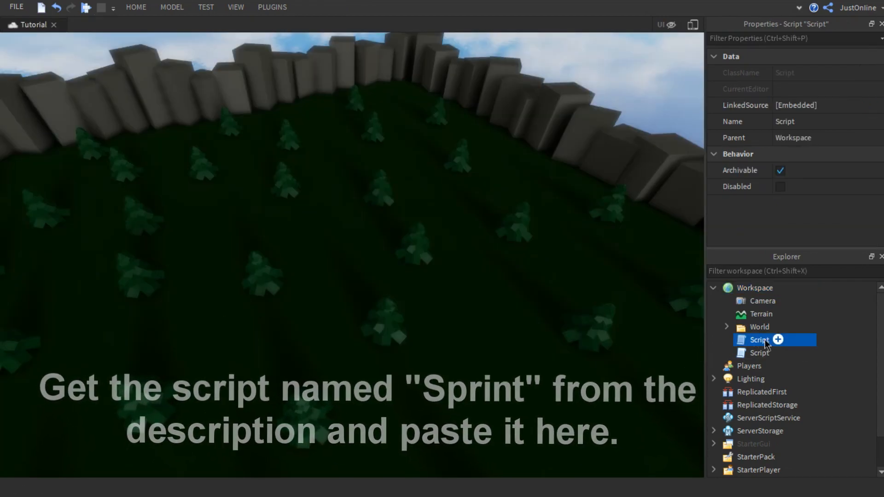
click(764, 339)
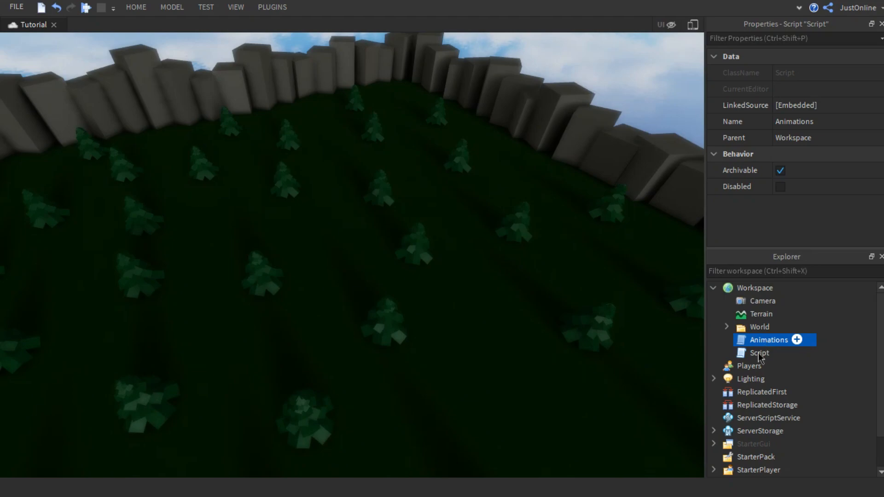
click(758, 354)
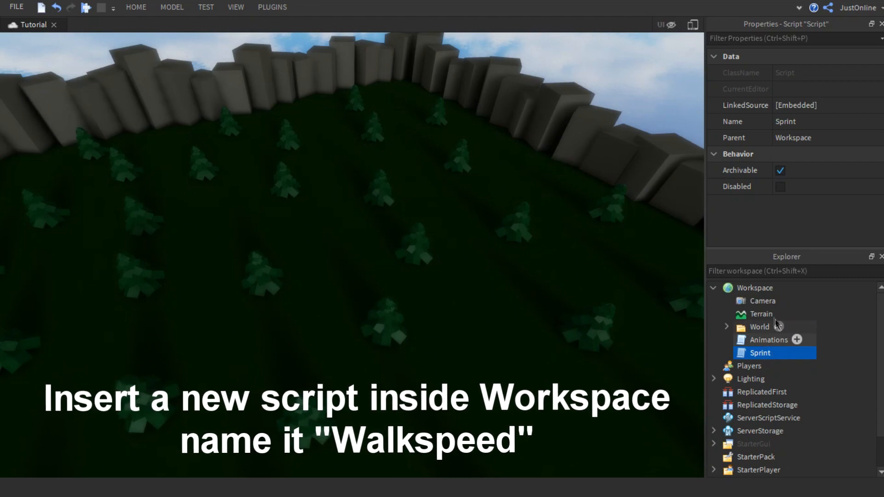
Insert a third Script into Workspace
click(782, 287)
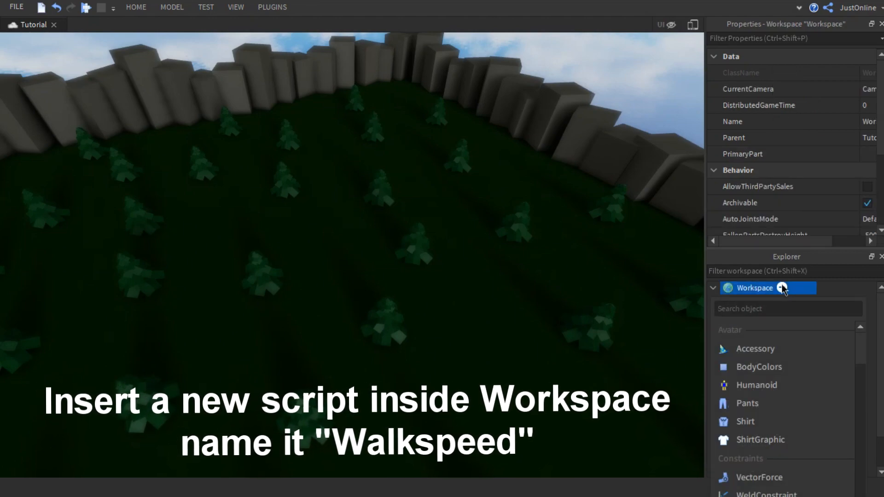
text(script)
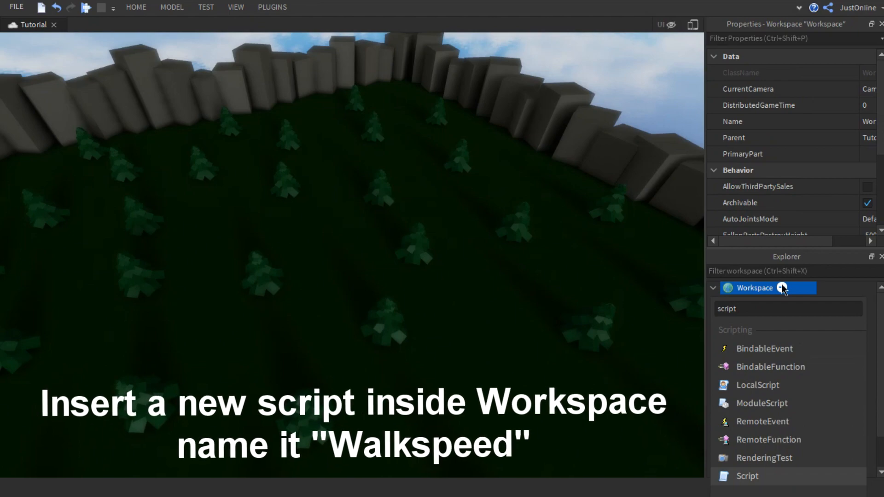
key(Return)
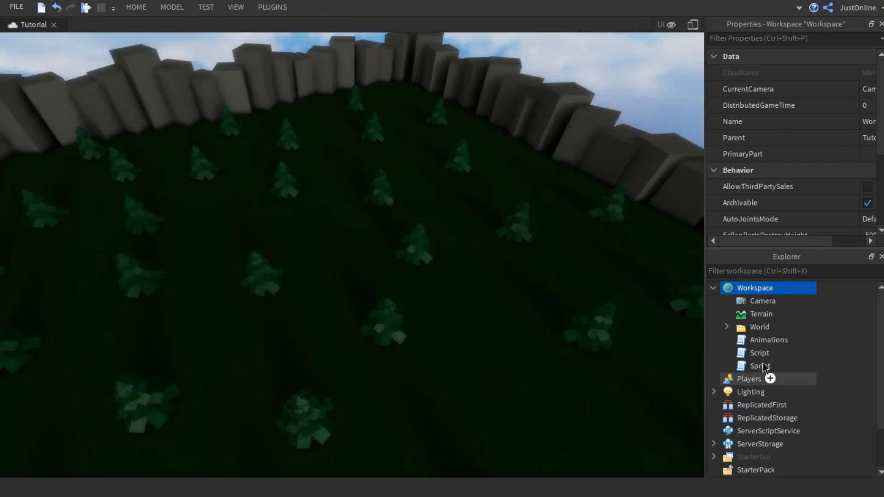
Rename the remaining unnamed script in Workspace as Walkspeed
click(764, 354)
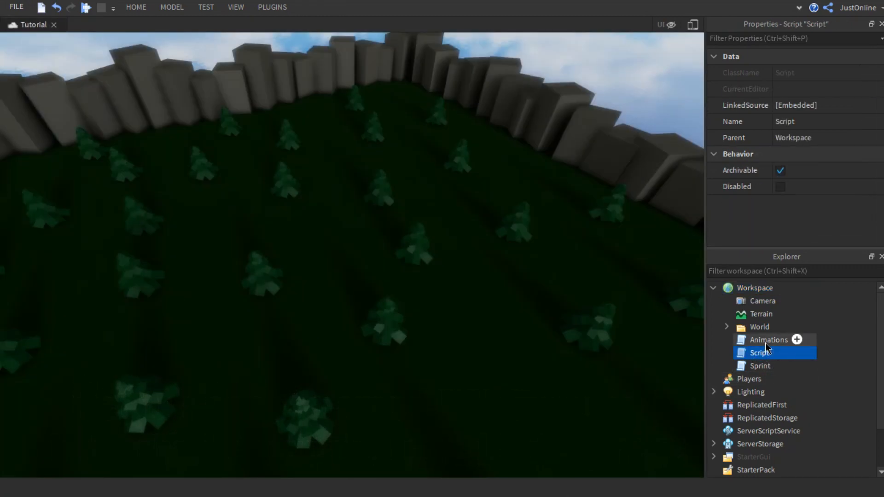
click(765, 342)
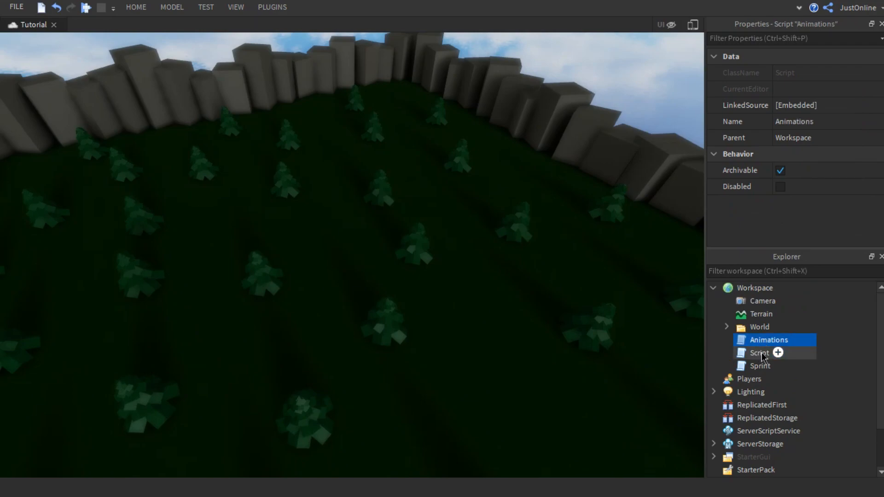
click(762, 355)
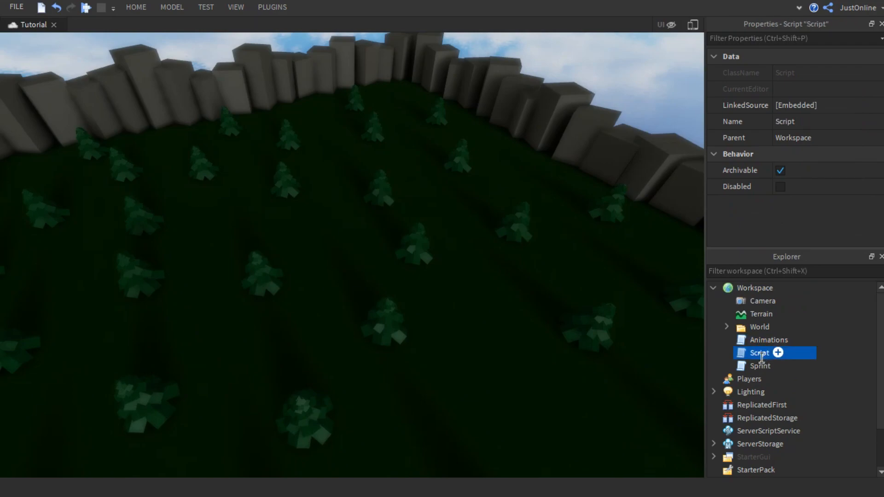
click(757, 369)
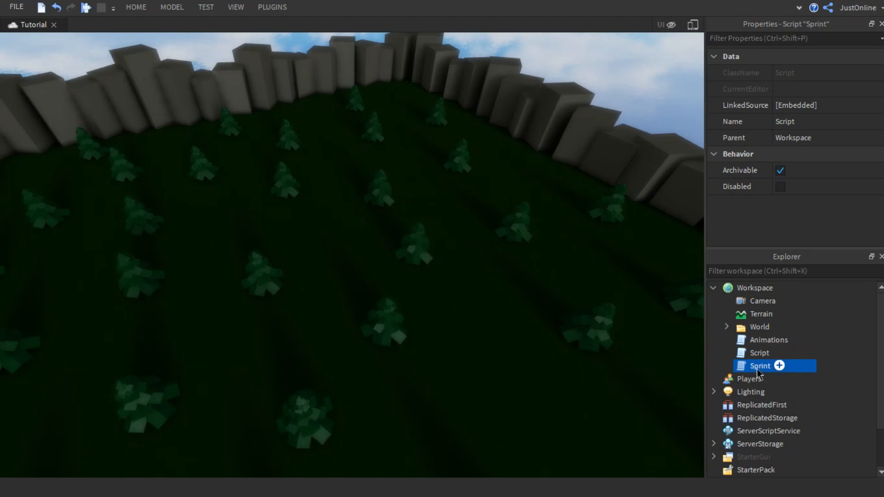
click(760, 357)
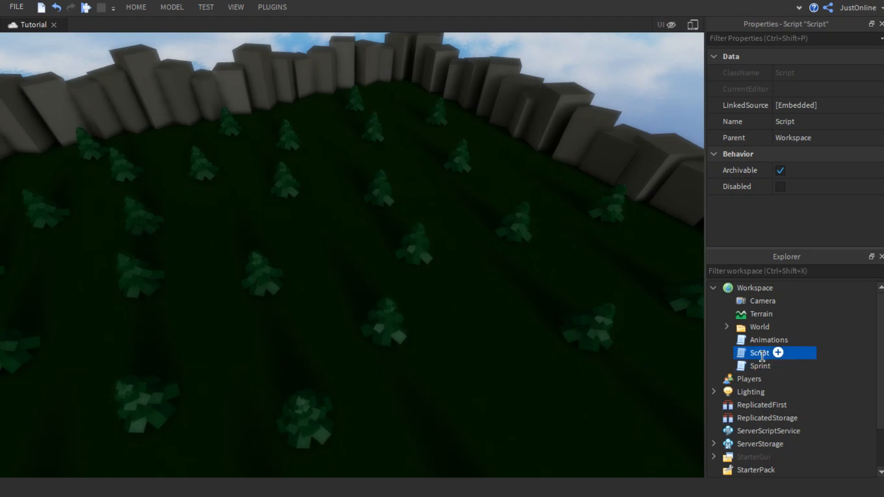
click(761, 355)
text(Walkspeed)
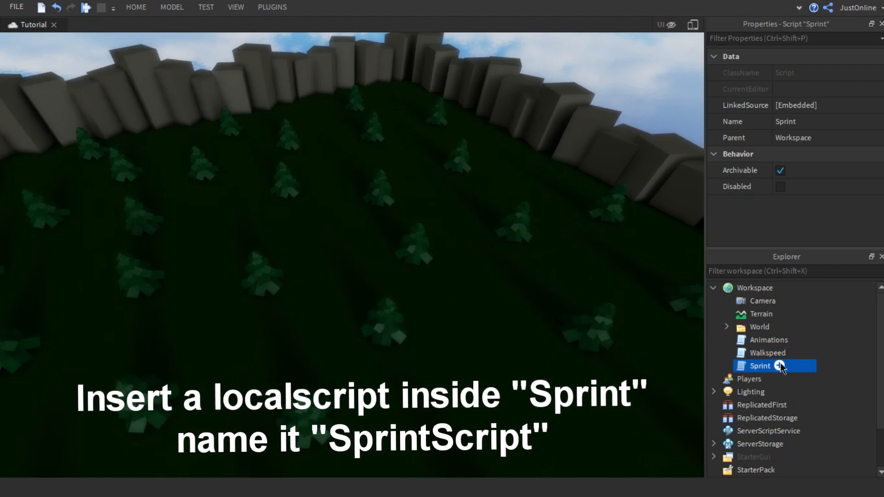
Insert a LocalScript inside the Sprint script
click(779, 366)
text(local)
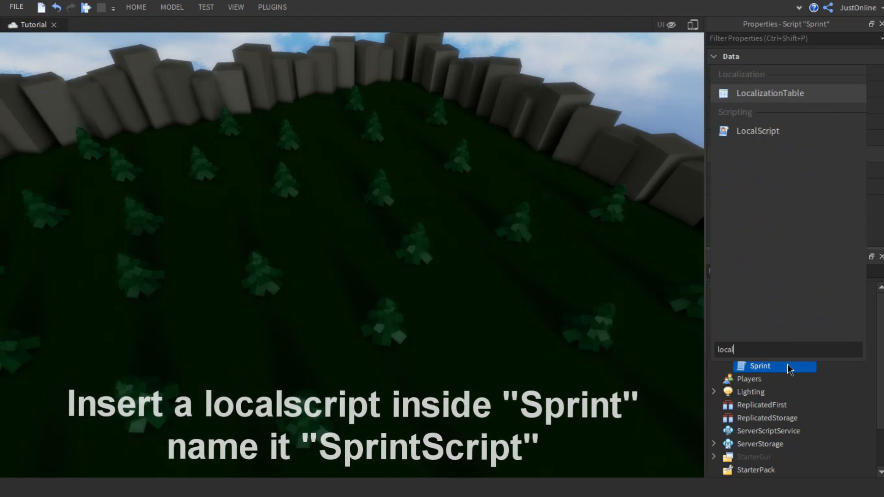
key(Down)
key(Return)
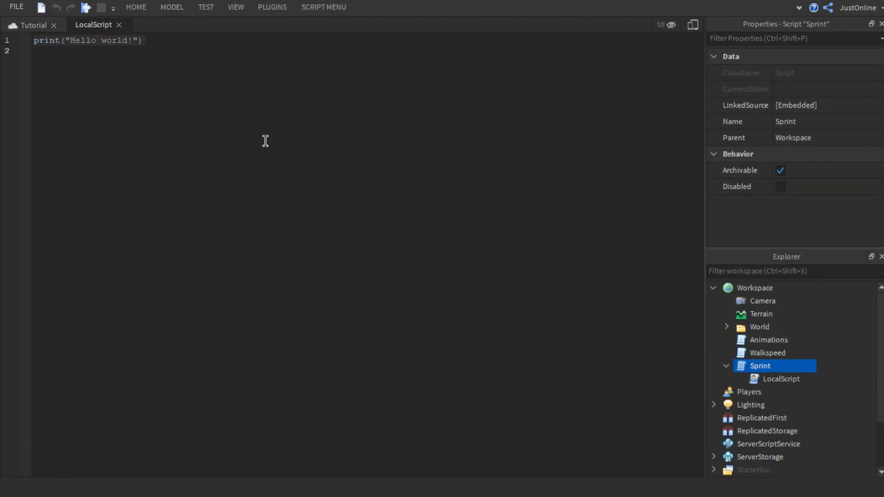
Replace the LocalScript's default code with the key-driven sprint code using WalkSpeed 16 when running and 7 when released, and close it
key(ctrl+v)
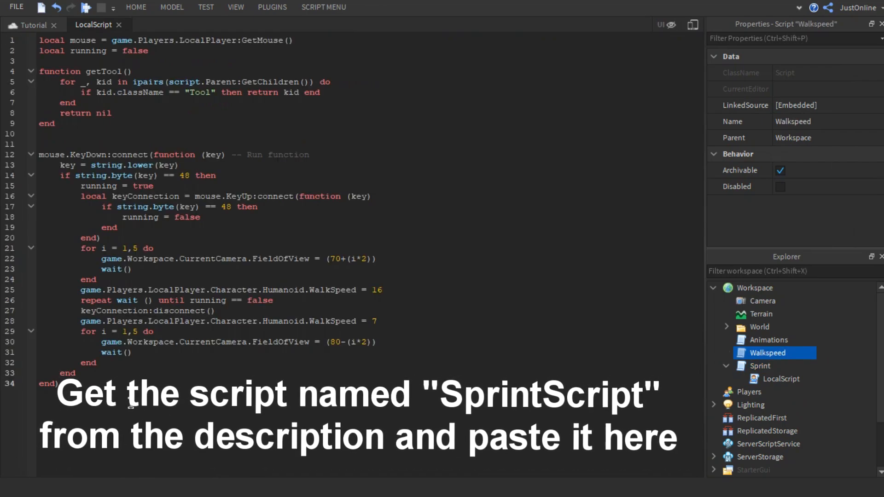
drag(130, 404, 400, 464)
click(42, 40)
click(400, 464)
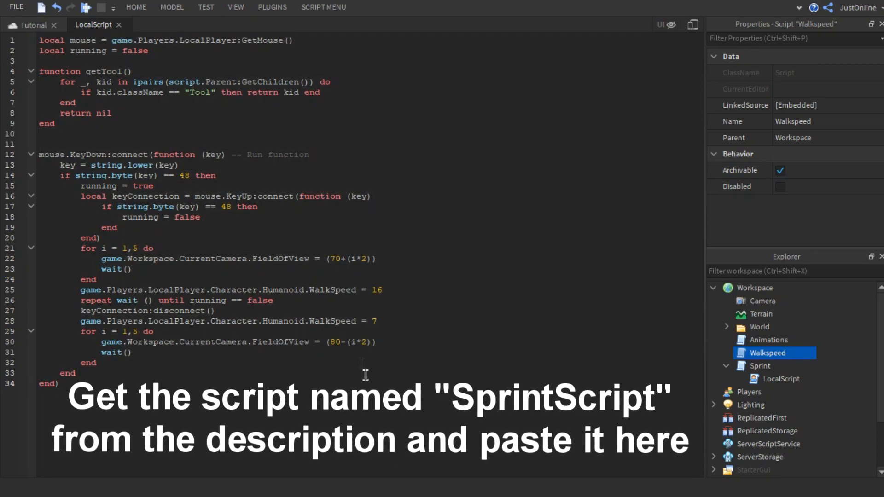
click(118, 25)
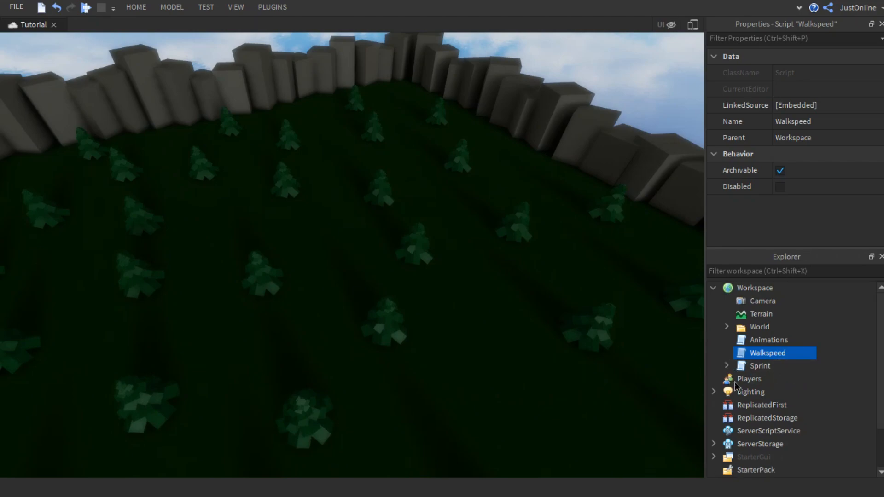
Group the Animations, Walkspeed and Sprint scripts into one model and name it Animations
click(757, 367)
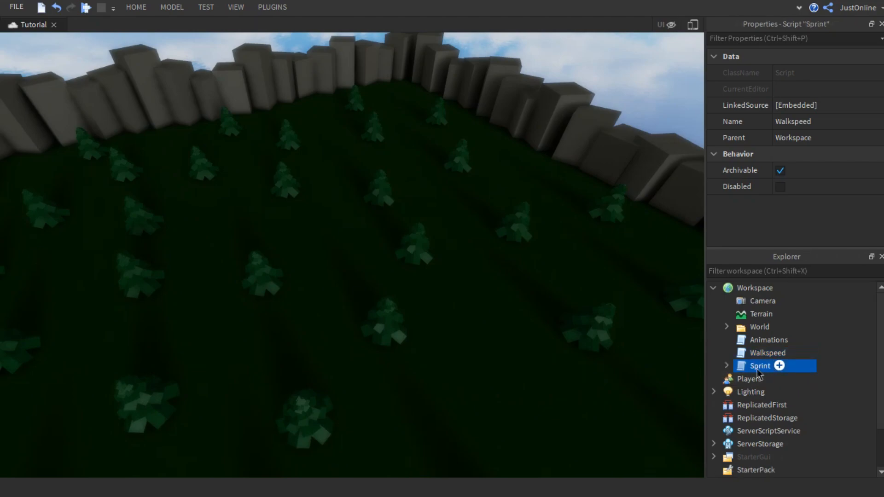
shift+click(759, 341)
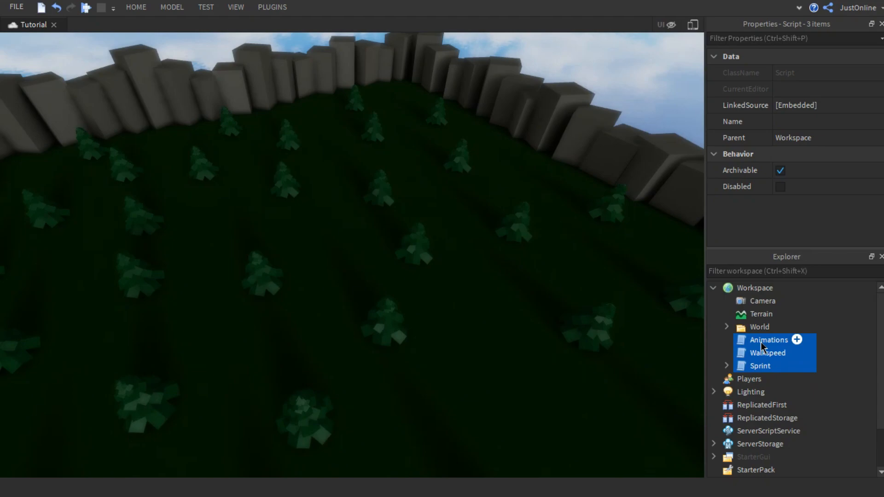
key(ctrl+g)
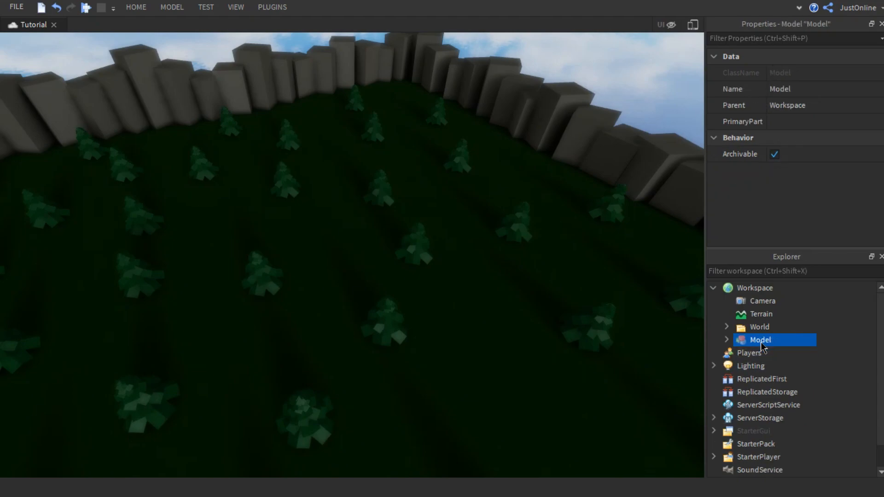
text(A)
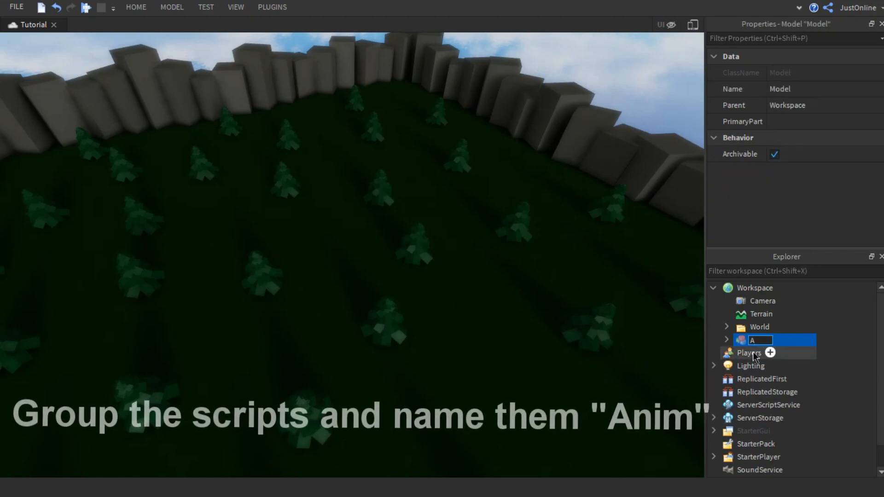
text(nimations)
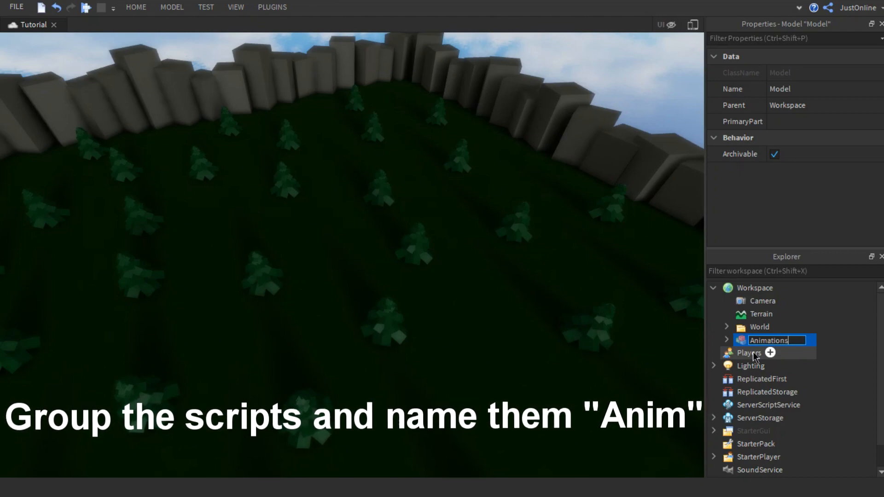
Finish naming the grouped script model Animations and clear the selection
key(Return)
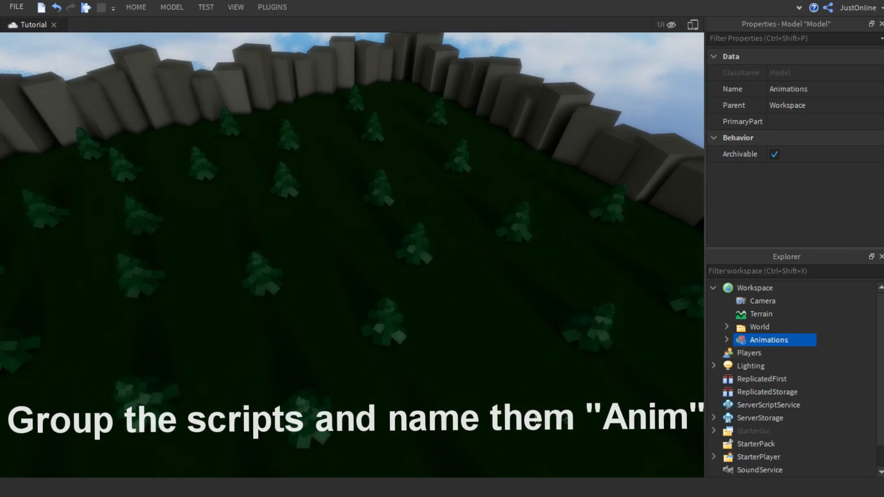
click(397, 368)
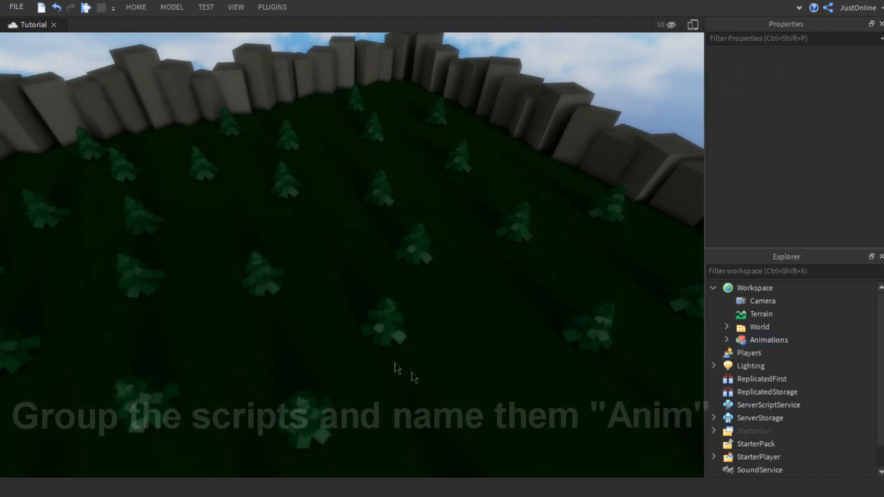
Start a playtest and enter the game from its PLAY screen
click(86, 8)
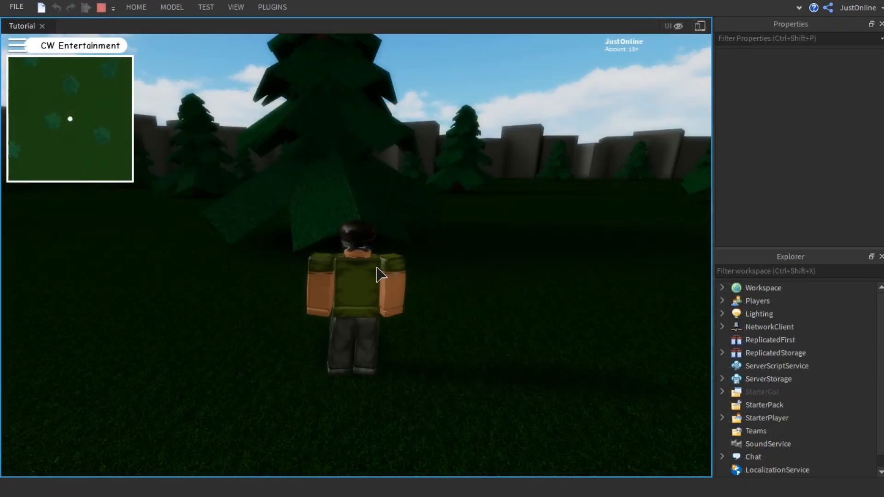
right_drag(398, 291, 398, 292)
key(w)
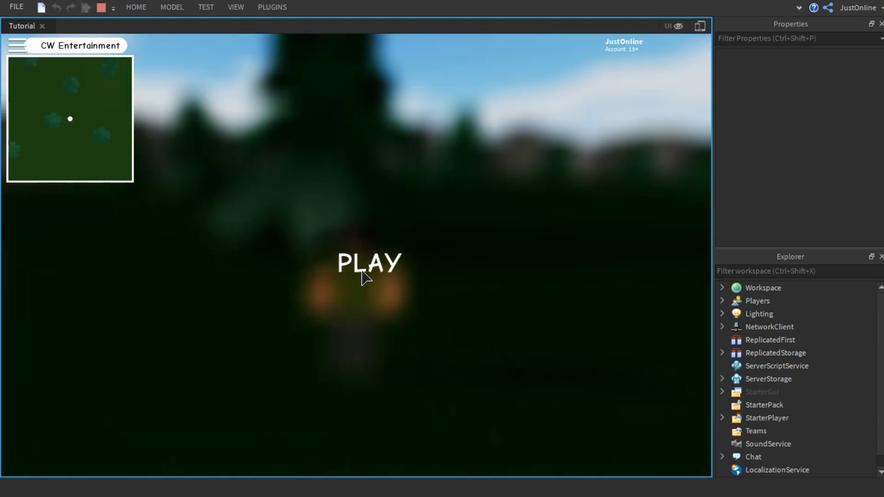
click(361, 273)
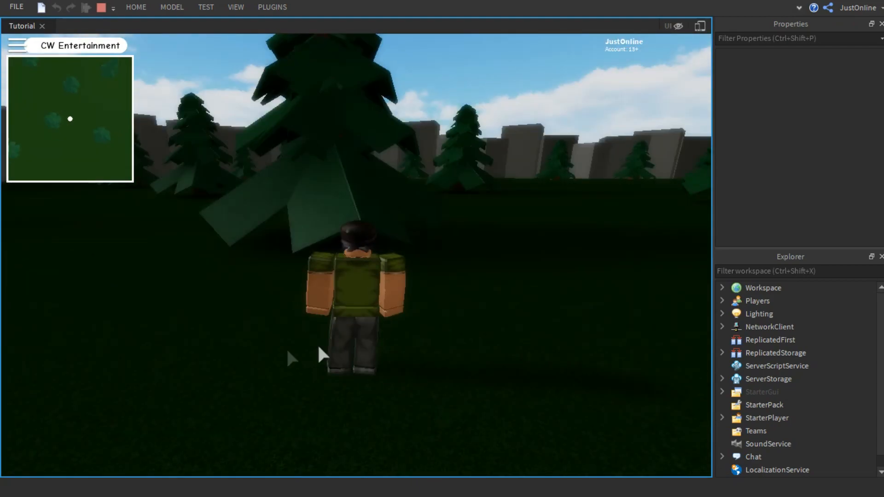
Move the character forward, sideways and backward to check the custom walk and sprint animations in the playtest
key(w)
key(d)
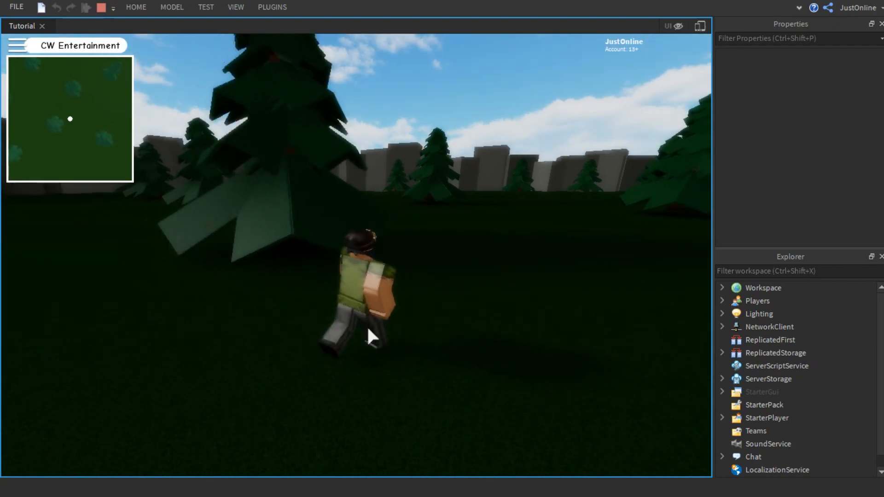
key(w)
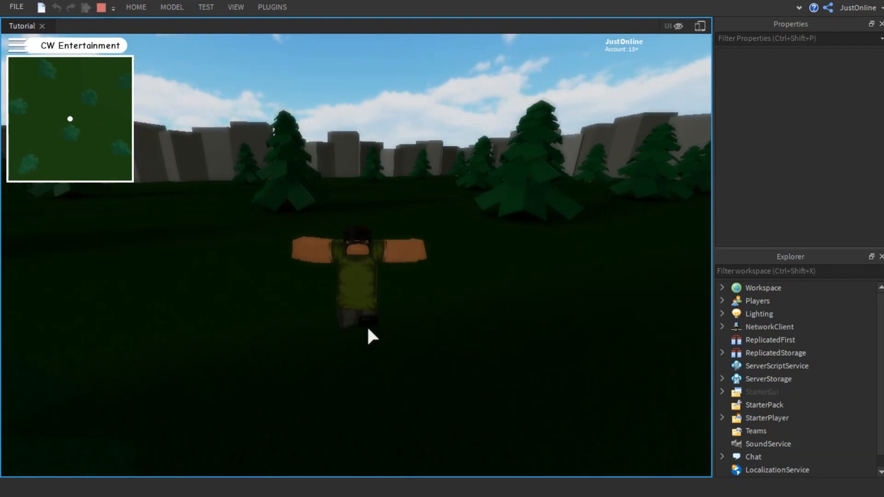
key(w)
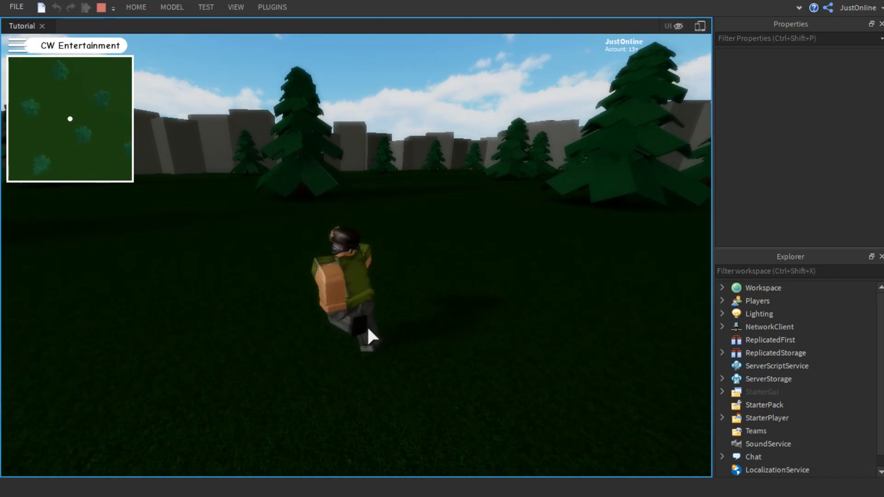
key(s)
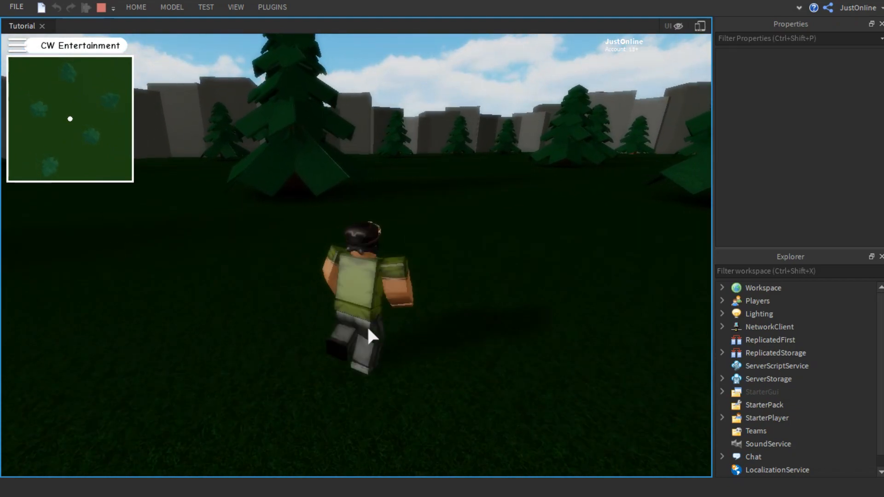
key(s)
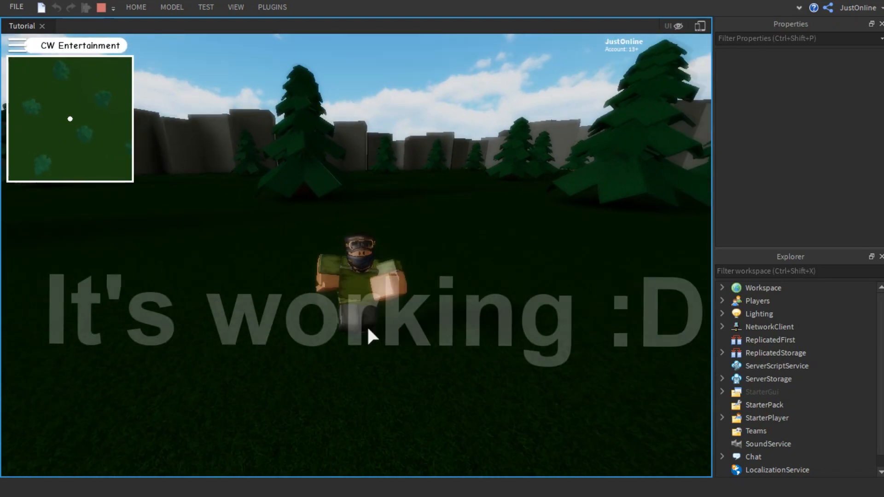
key(s)
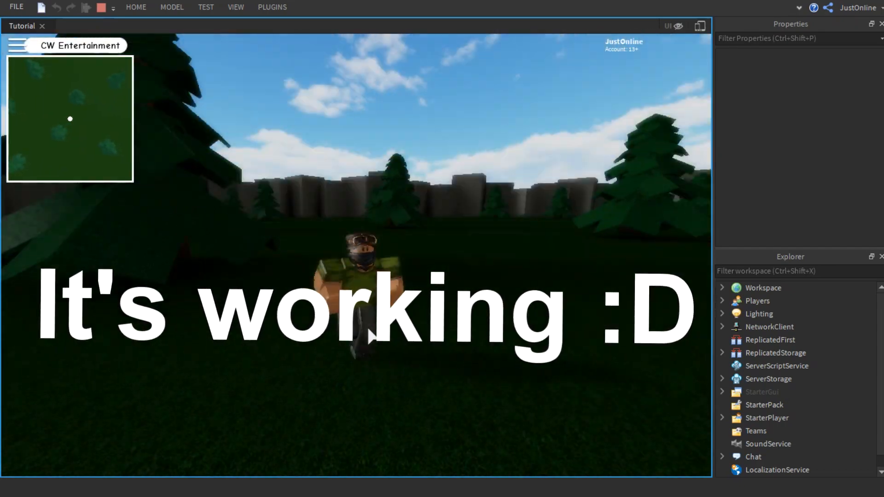
key(s)
right_drag(367, 327, 367, 327)
key(s)
key(s)
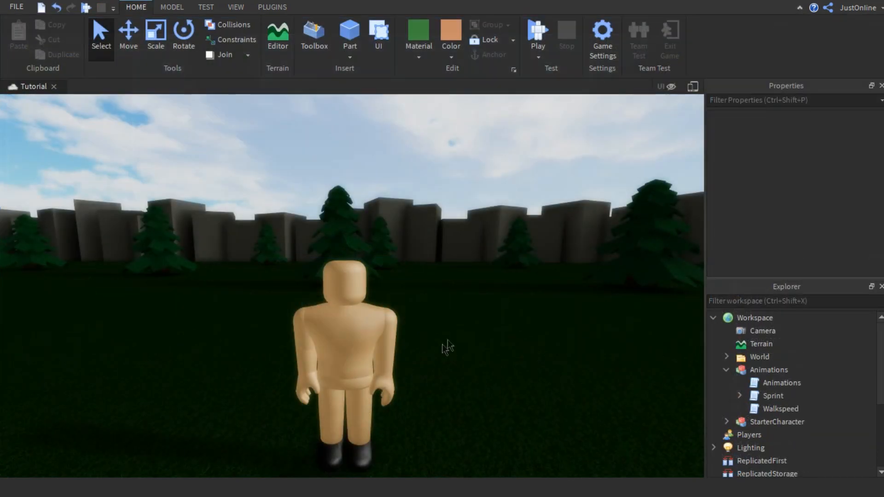
scroll(446, 348, down, 1)
click(348, 338)
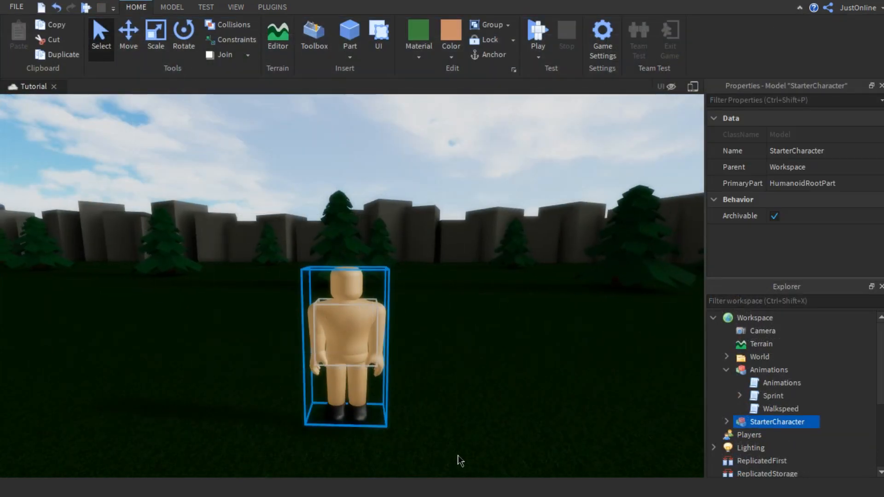
click(442, 320)
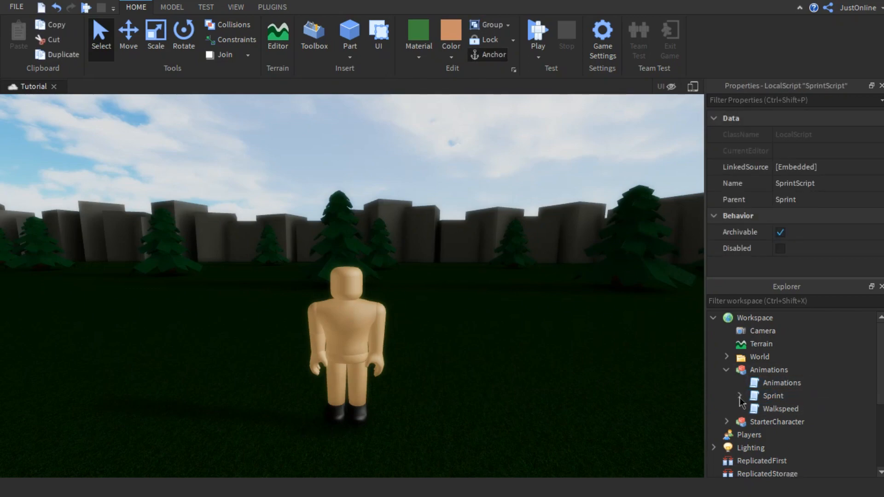
click(331, 316)
scroll(418, 379, down, 2)
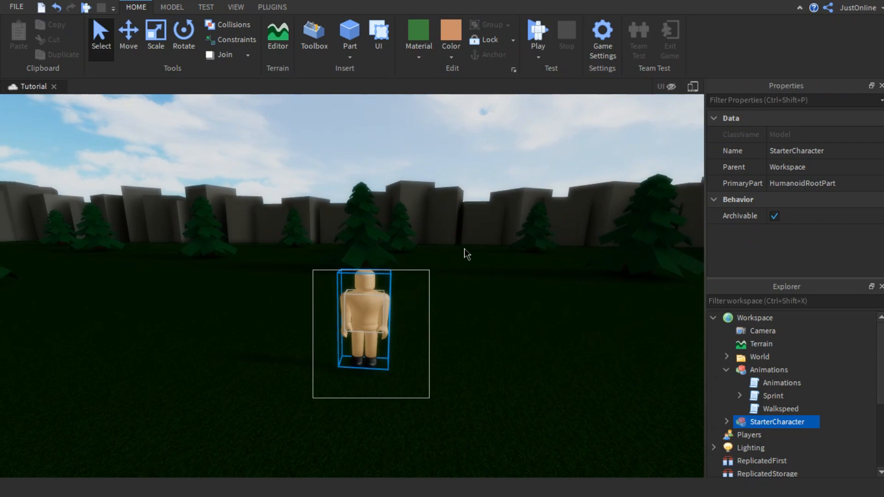
scroll(438, 375, up, 5)
Paint the StarterCharacter's upper and lower legs Reddish brown with the Paint Tool of Building Tools by F3X
click(271, 7)
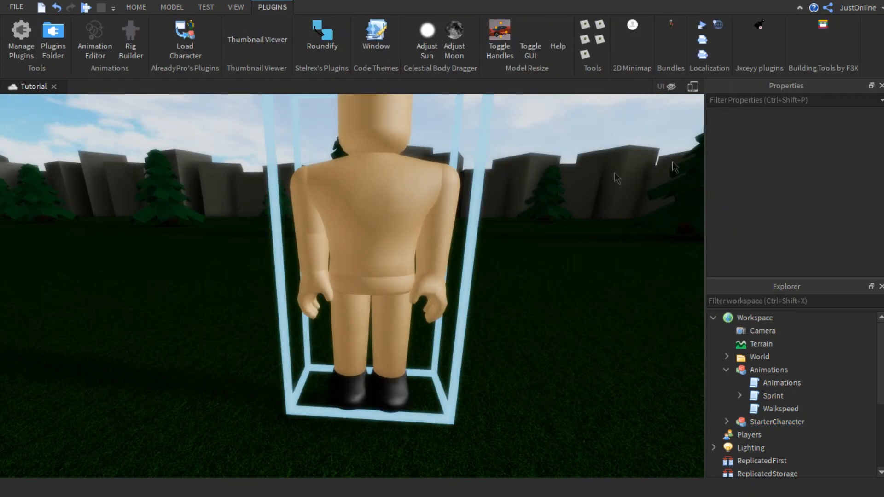
click(823, 28)
double_click(278, 6)
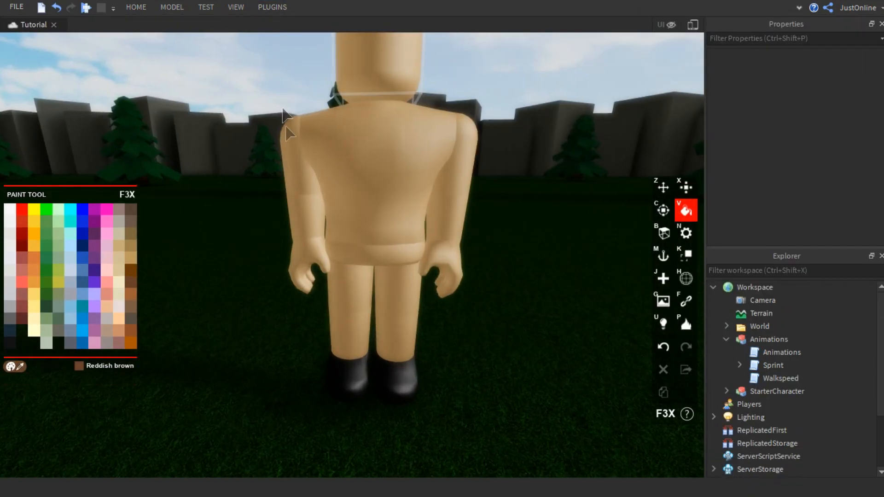
click(403, 299)
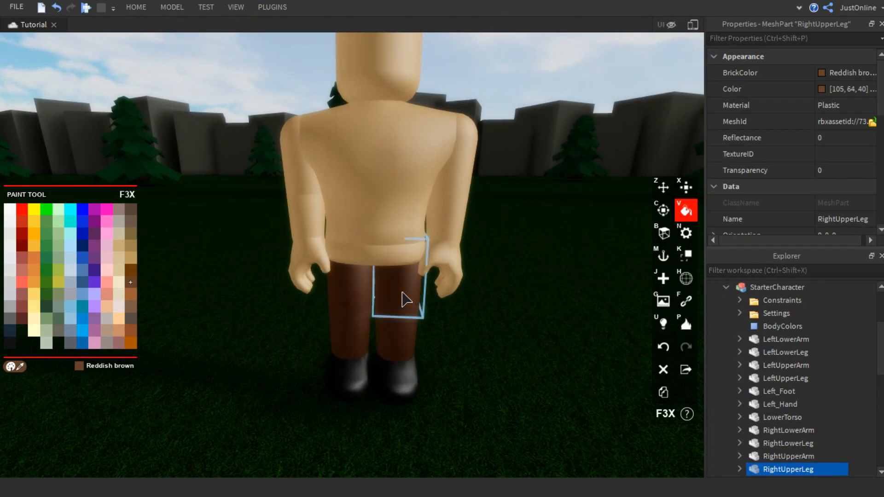
Apply the Fabric material to the StarterCharacter's upper and lower legs and deselect them
shift+click(348, 340)
shift+click(407, 336)
click(176, 9)
click(387, 51)
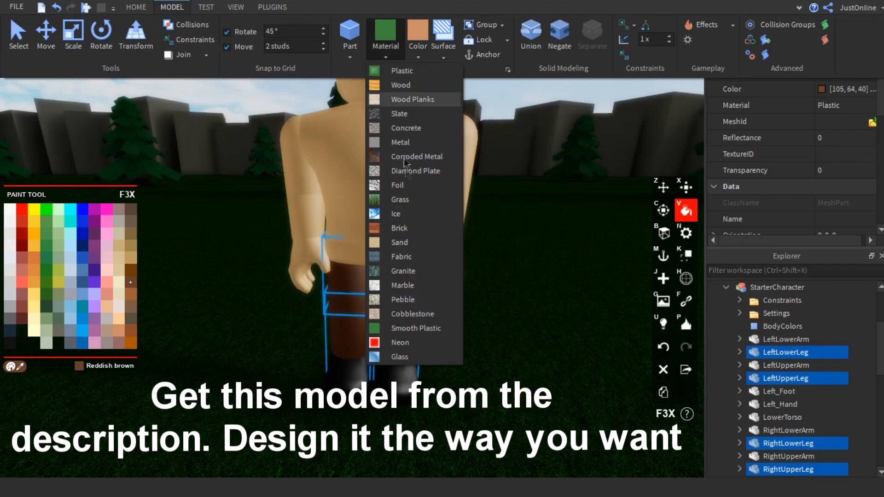
click(409, 253)
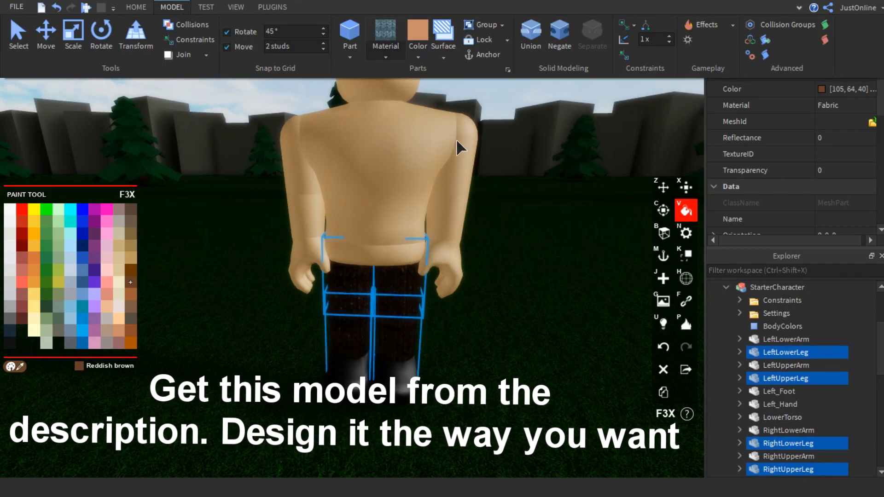
click(492, 132)
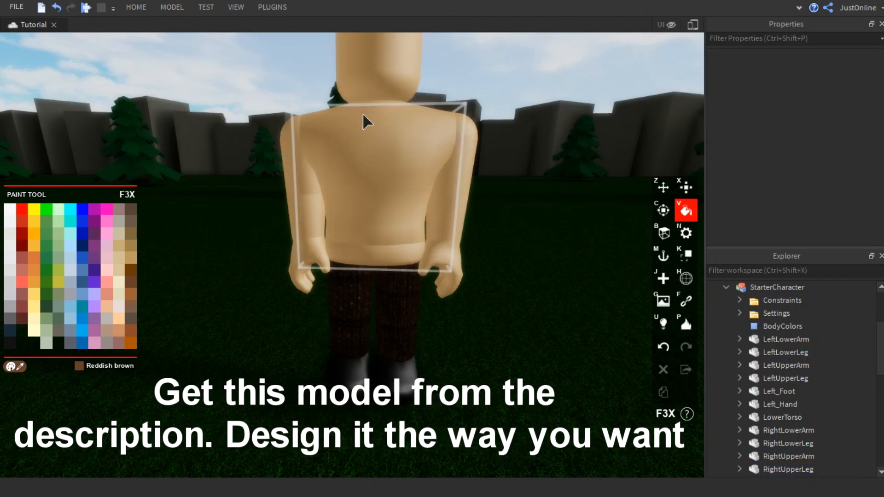
Paint the torso and arms Reddish brown, apply Fabric to the upper torso and upper arms, and close the F3X tools
click(363, 115)
mouse_move(367, 109)
right_down()
mouse_move(411, 126)
mouse_move(380, 144)
right_up()
shift+click(412, 127)
shift+click(464, 131)
click(172, 8)
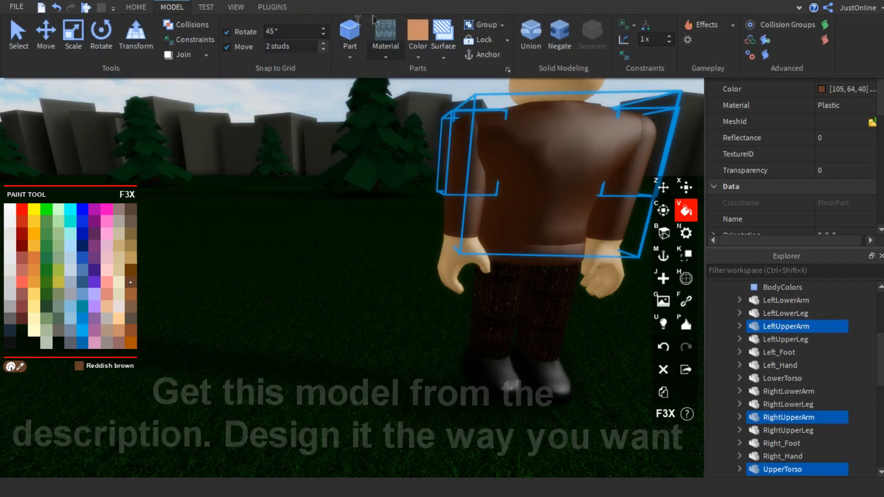
click(385, 57)
click(420, 261)
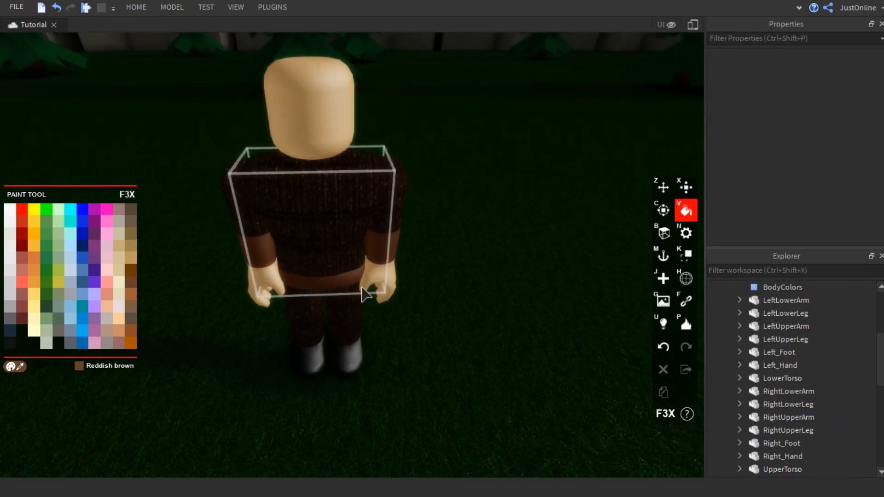
click(272, 6)
click(822, 46)
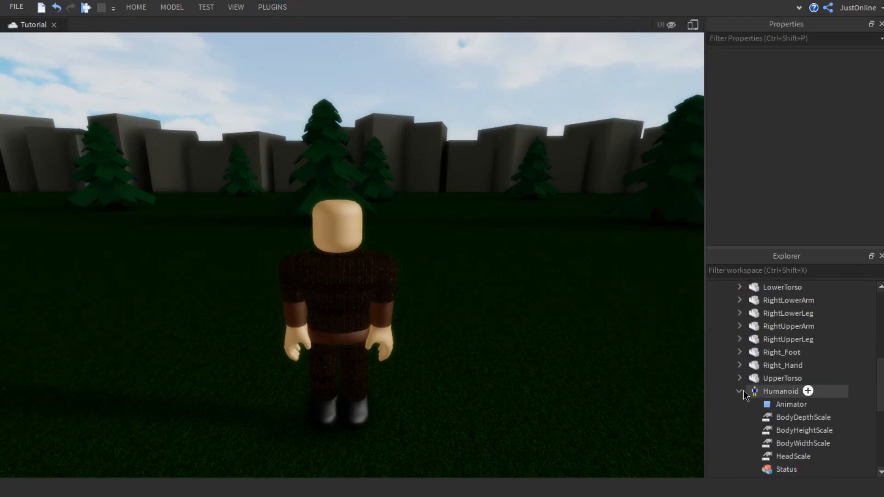
Unanchor the StarterCharacter's HumanoidRootPart and clear the selection
click(740, 391)
click(765, 432)
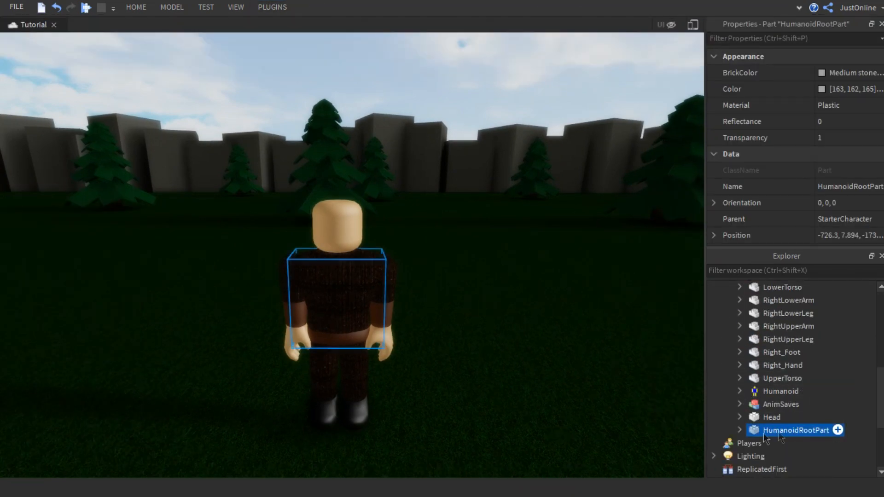
click(142, 9)
click(457, 333)
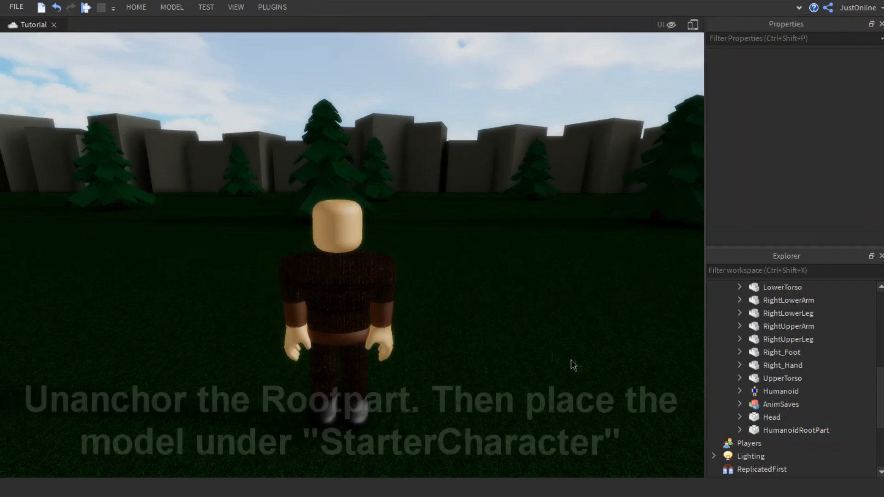
Move the StarterCharacter model from Workspace into StarterPlayer
scroll(815, 372, up, 5)
click(726, 352)
drag(786, 355, 755, 431)
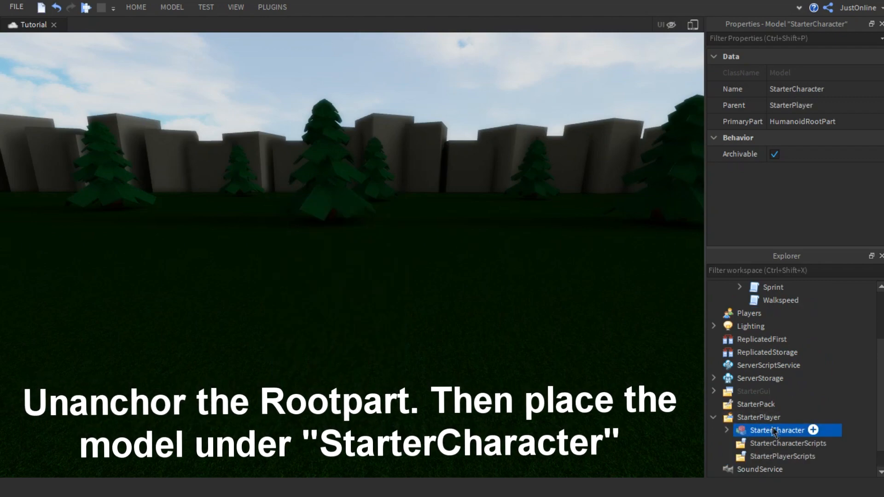
scroll(755, 350, up, 3)
click(665, 371)
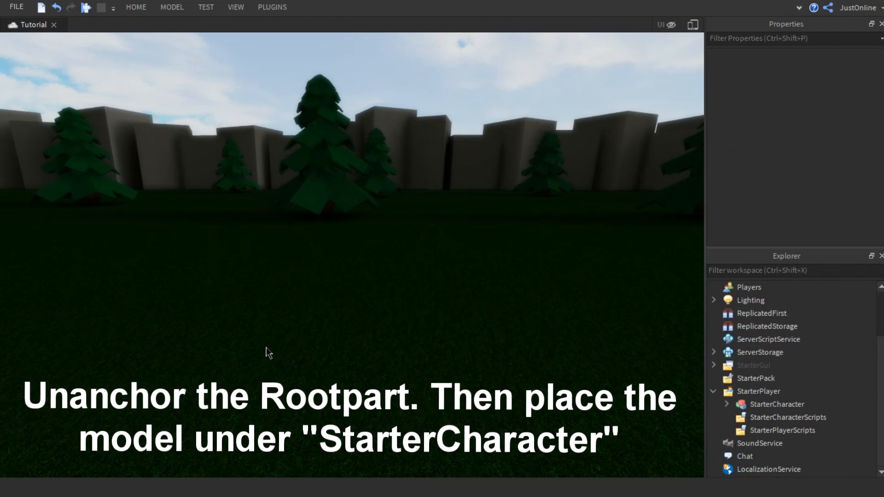
Insert a LocalScript inside StarterCharacterScripts
click(834, 417)
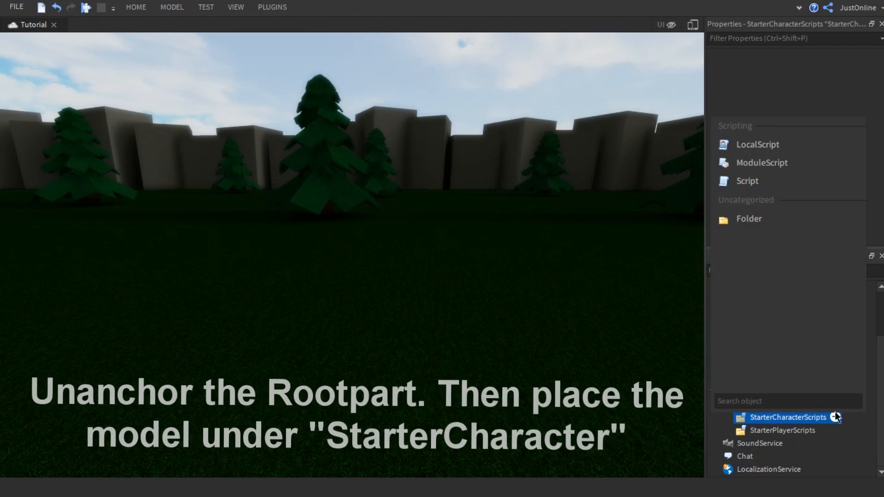
text(local)
key(Return)
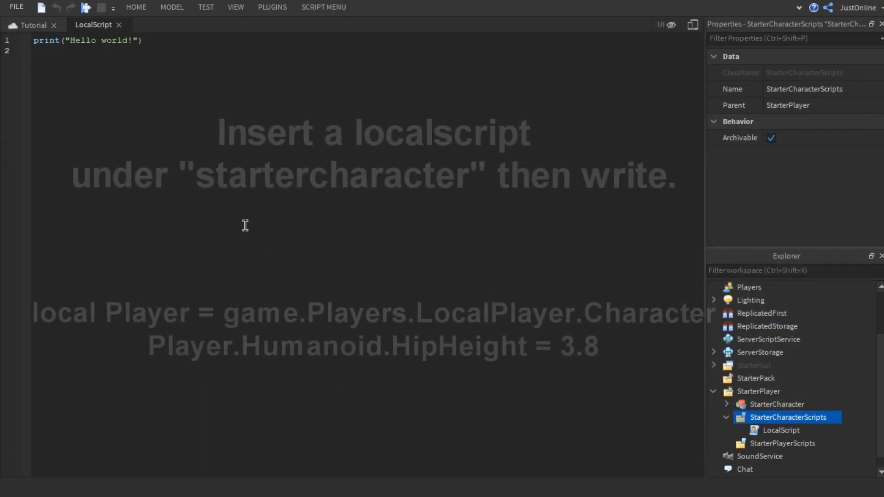
Replace the LocalScript's default code with a Player variable for the local character and Player.Humanoid.HipHeight = 3.8, and close the script
key(ctrl+a)
text(loc)
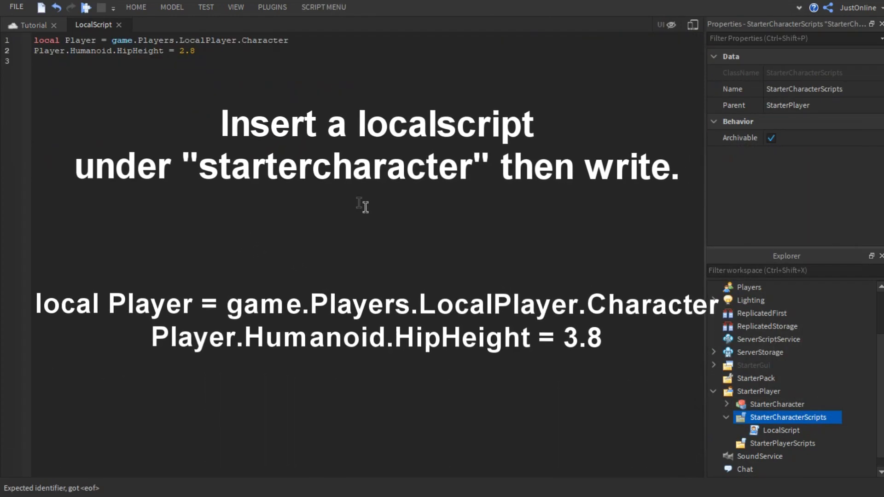
key(ctrl+a)
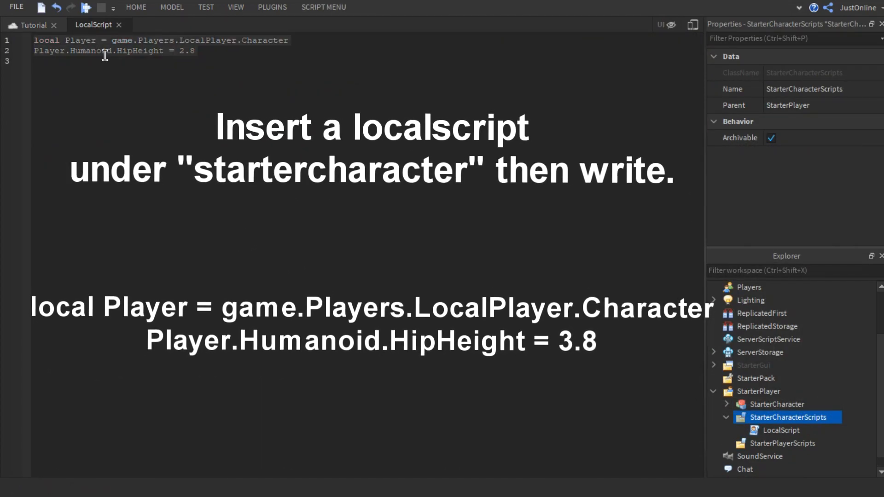
click(83, 42)
key(ctrl+a)
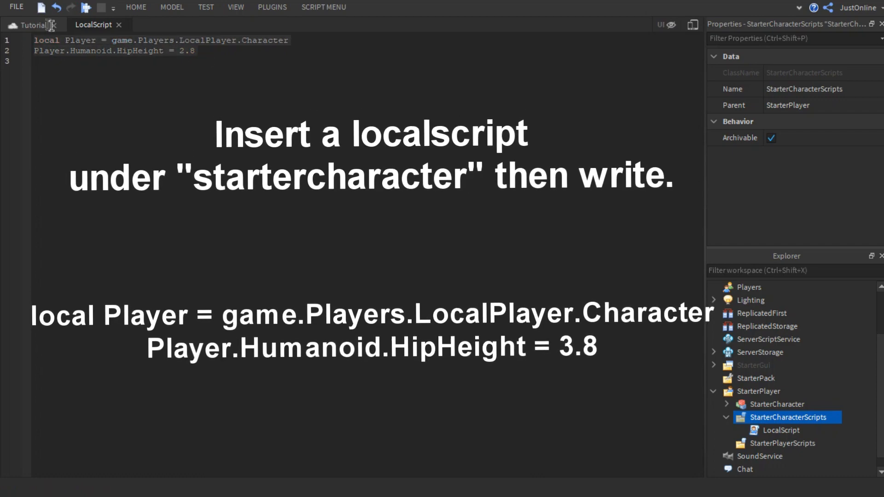
click(118, 33)
click(118, 25)
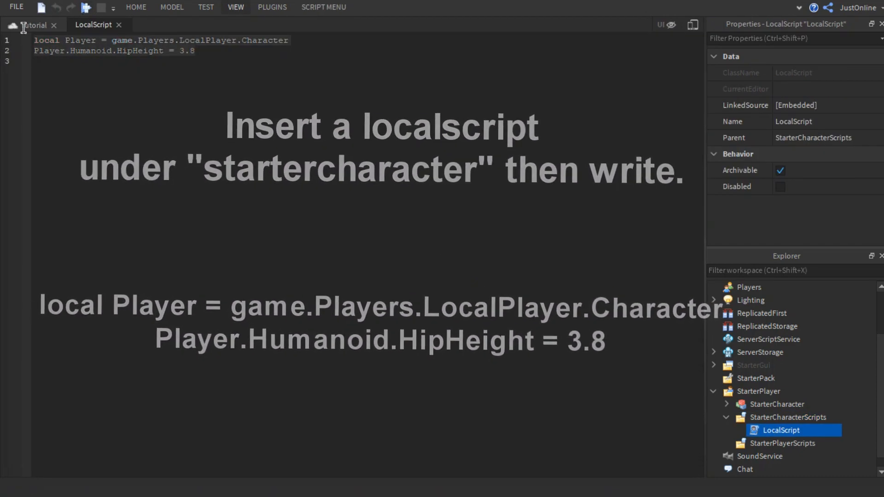
click(119, 25)
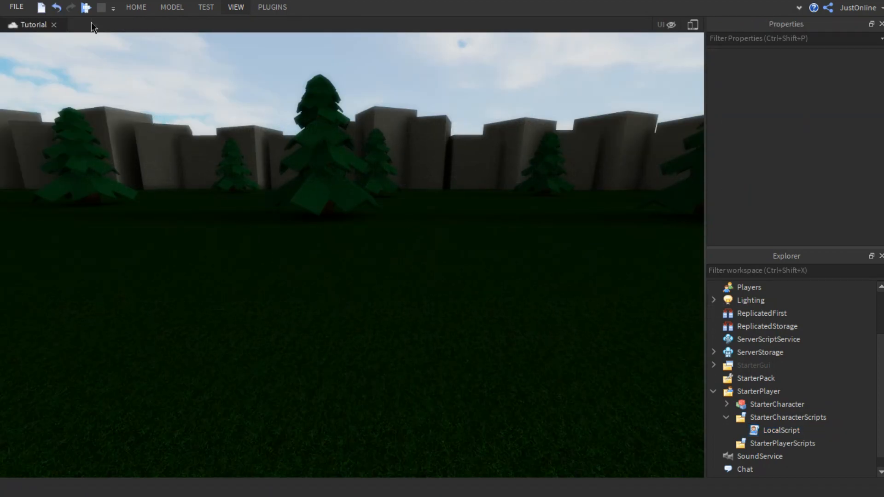
Start a playtest and move the custom character in several directions to check its height and animations
click(86, 7)
key(w)
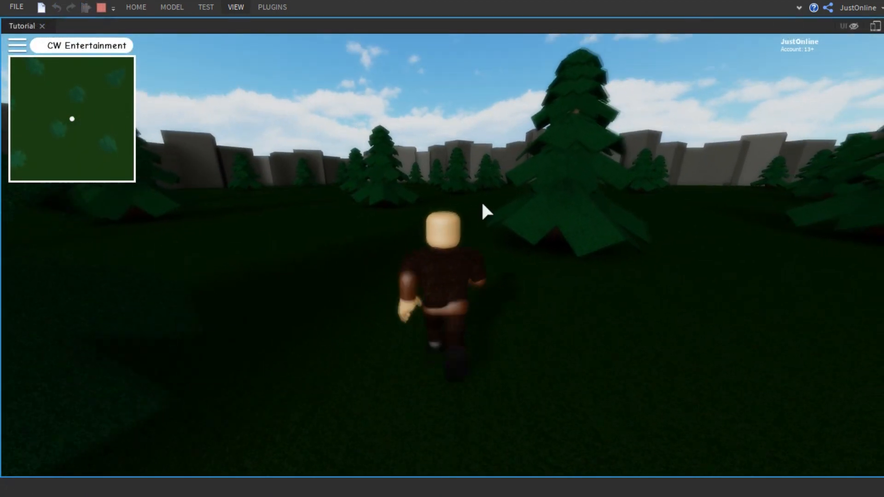
right_drag(496, 221, 496, 221)
key(w)
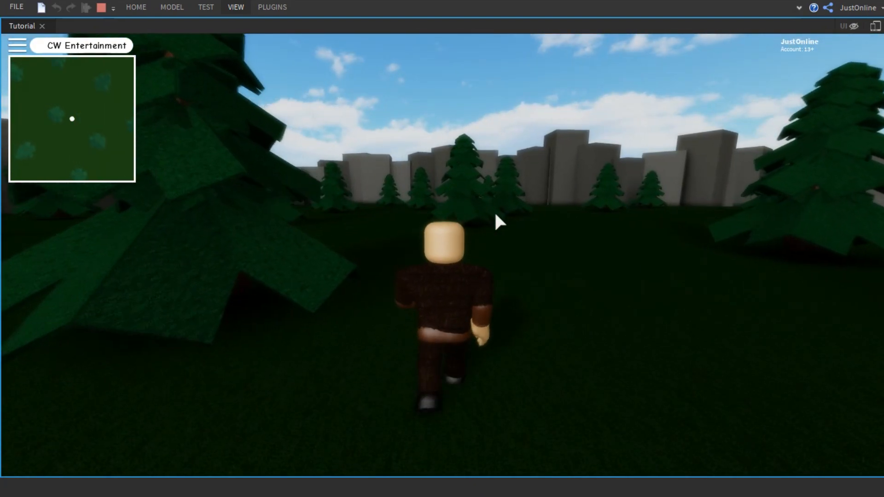
key(d)
key(s)
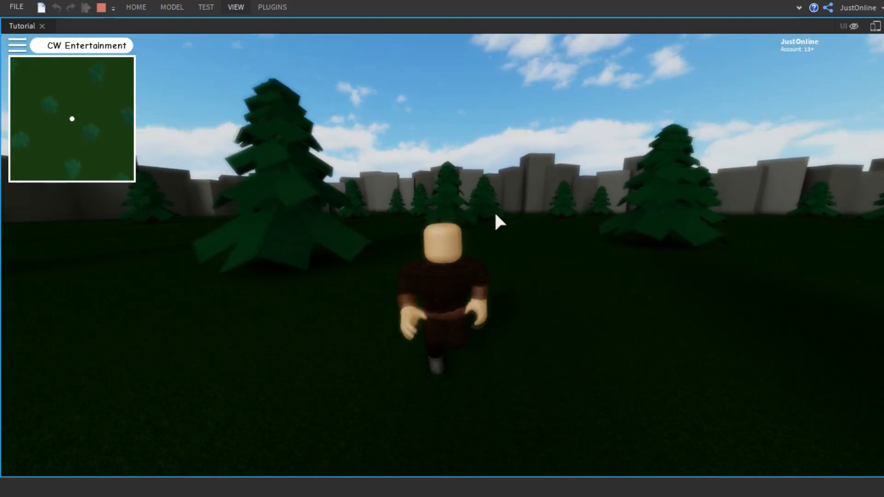